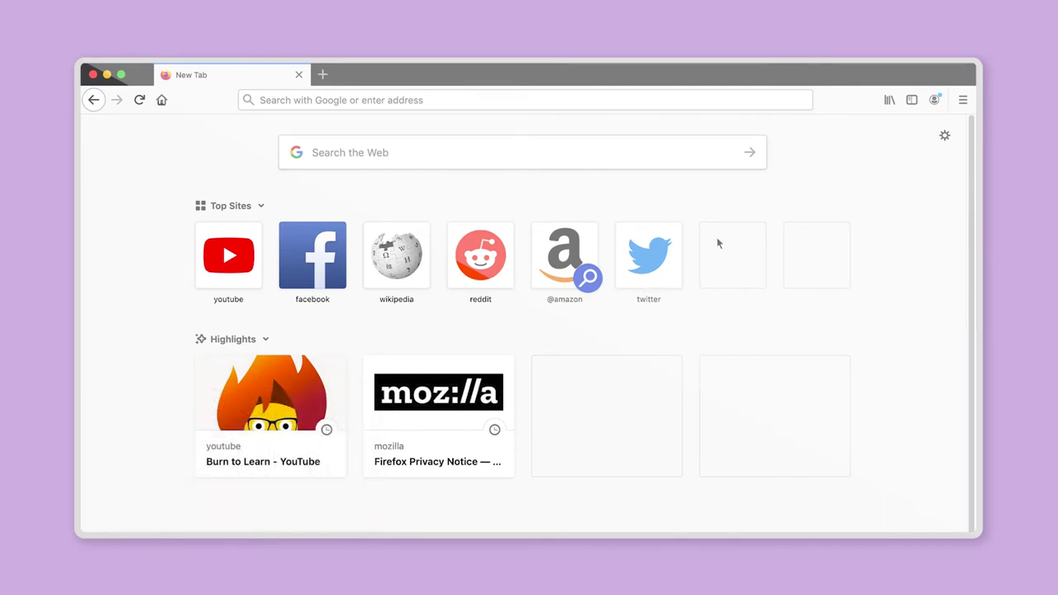
Go to Firefox Options > Privacy & Security and scroll down to the History section.
{"action": "left_click", "coordinate": [962, 100]}
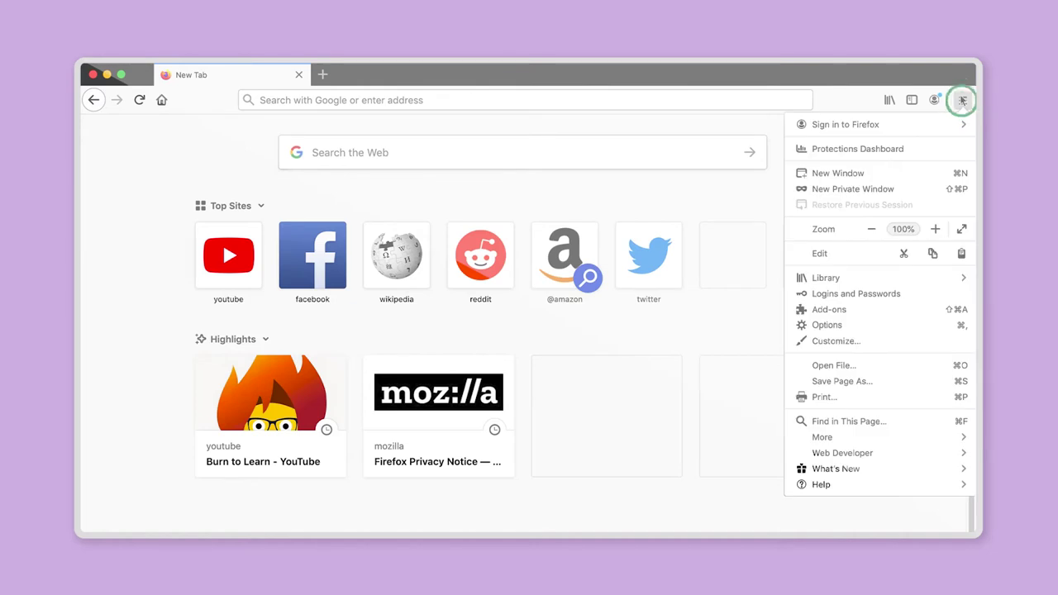
{"action": "left_click", "coordinate": [826, 325]}
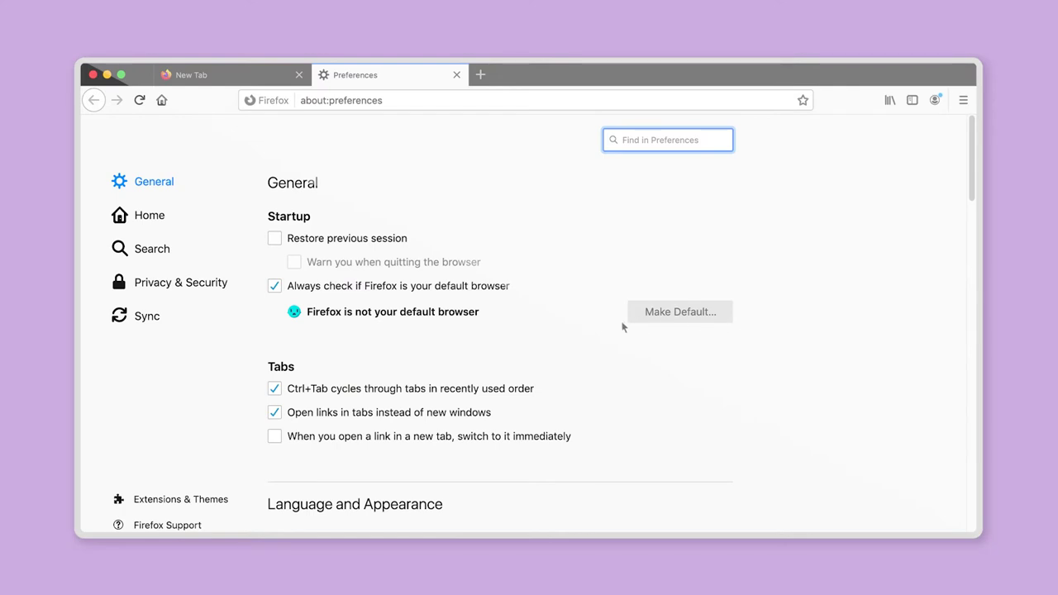
{"action": "left_click", "coordinate": [142, 283]}
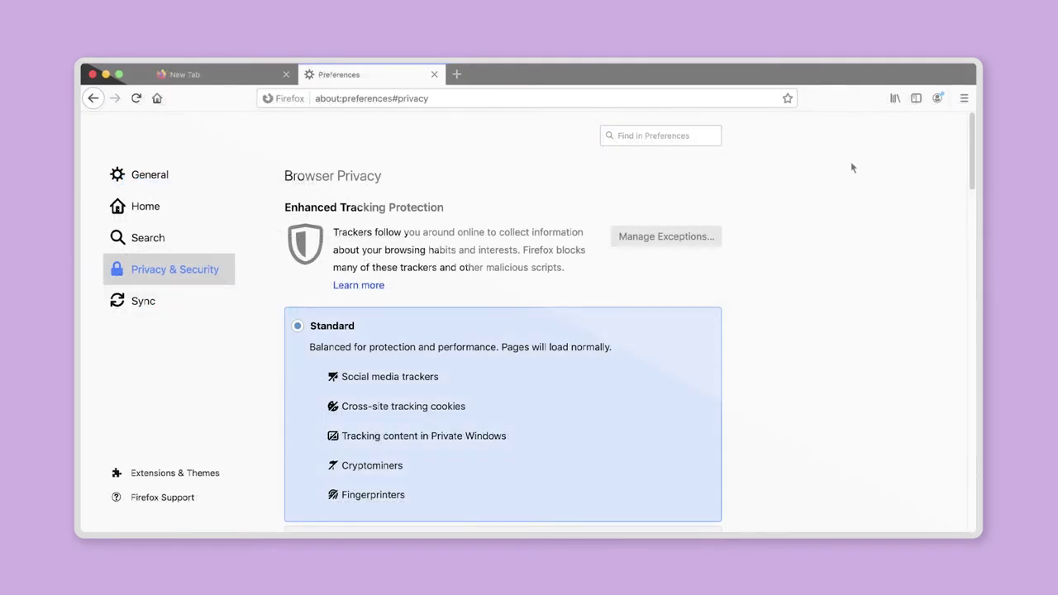
{"action": "left_click_drag", "start_coordinate": [971, 202], "coordinate": [973, 355]}
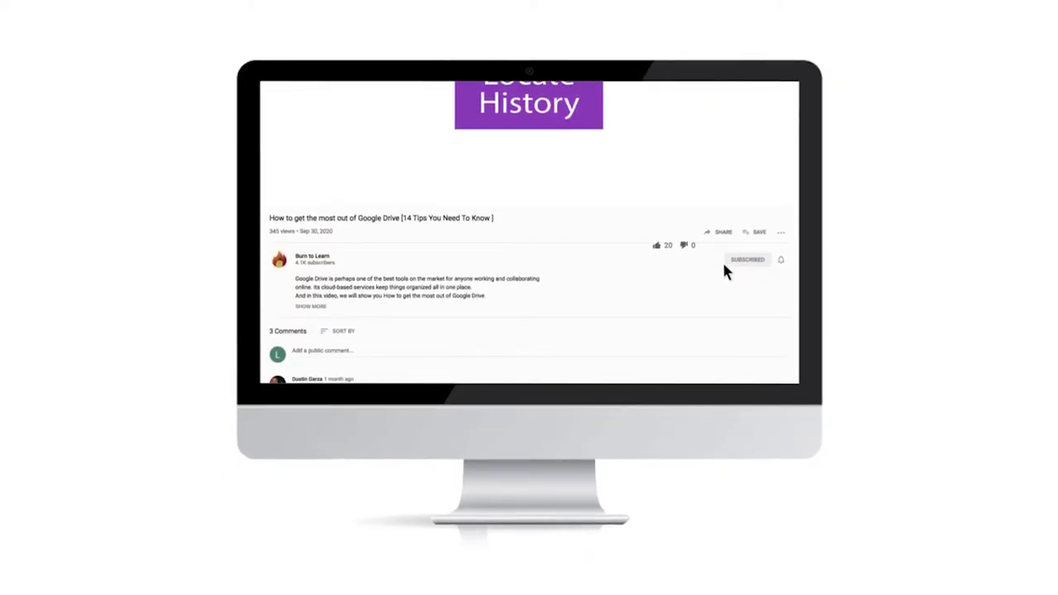
Give the Google Drive tips video a thumbs-up like.
{"action": "left_click", "coordinate": [658, 248]}
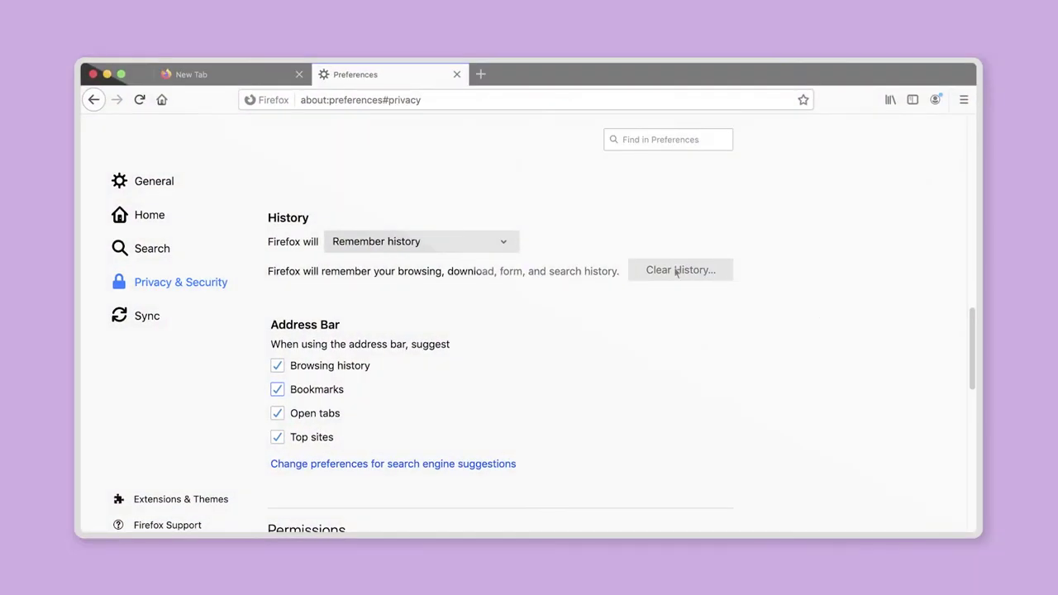
Clear the last hour of history, including browsing/download history and active logins.
{"action": "left_click", "coordinate": [676, 271]}
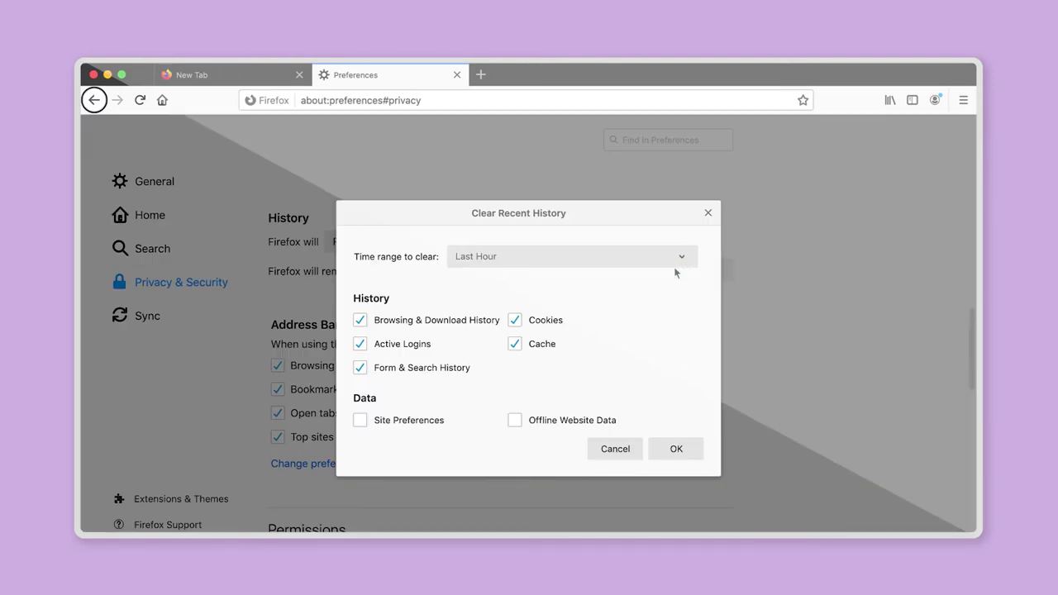
{"action": "left_click", "coordinate": [500, 253]}
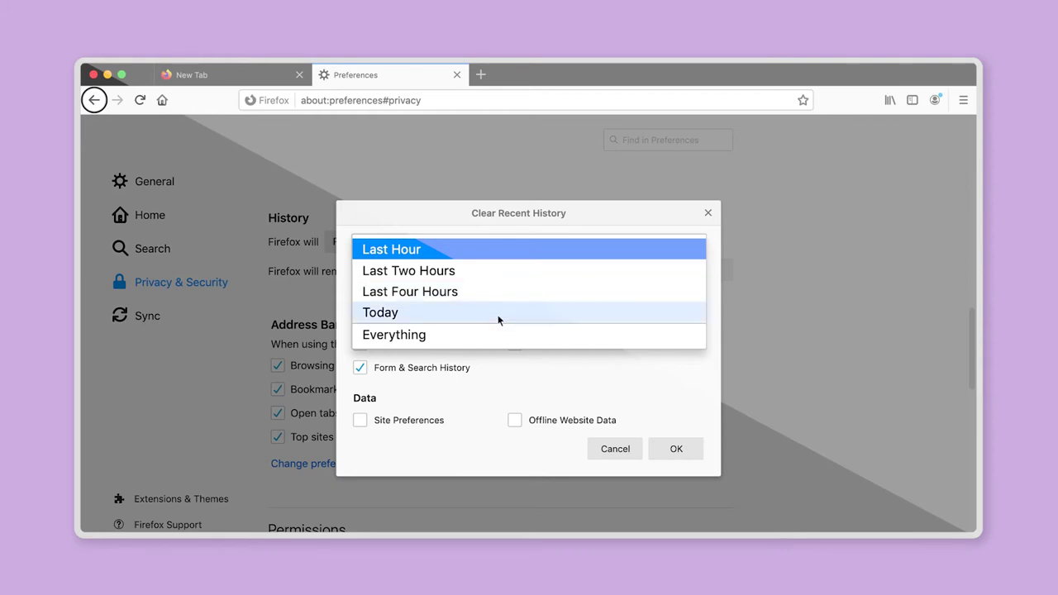
{"action": "key", "text": "Escape"}
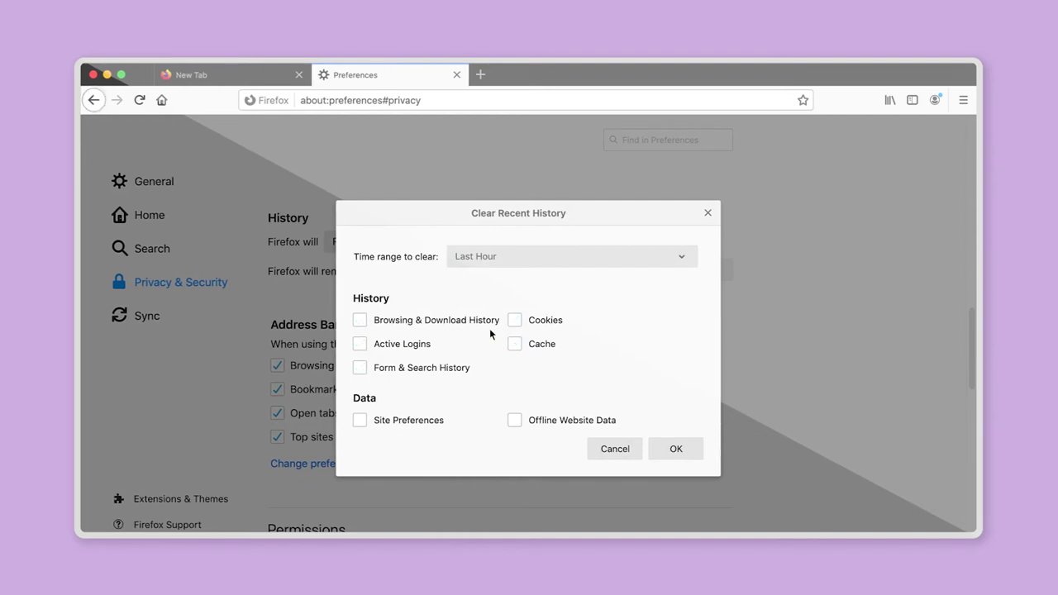
{"action": "left_click", "coordinate": [361, 322]}
{"action": "left_click", "coordinate": [360, 346]}
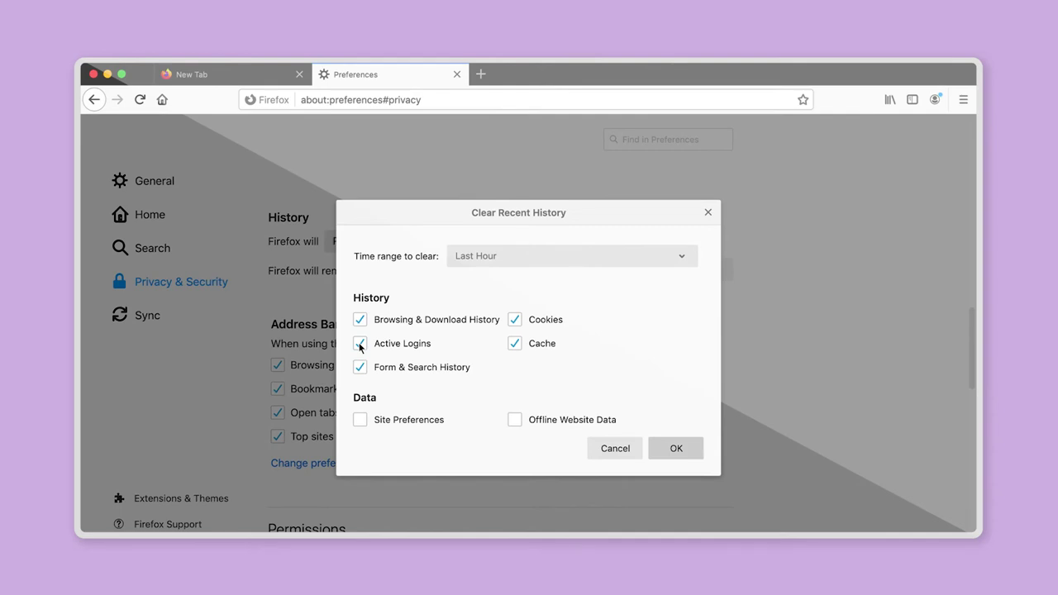
{"action": "left_click", "coordinate": [676, 449]}
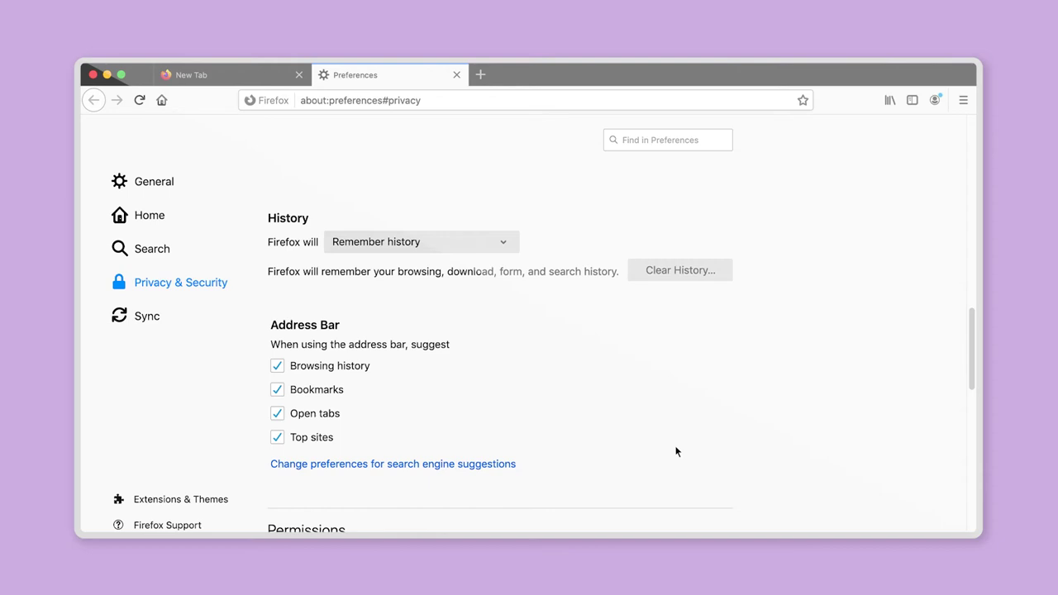
{"action": "left_click", "coordinate": [501, 243]}
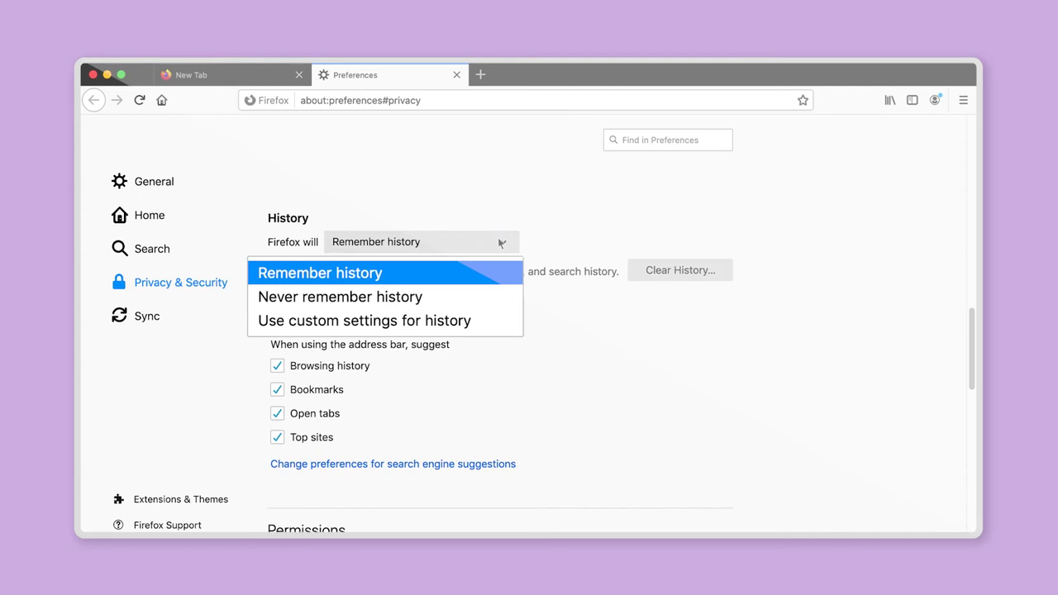